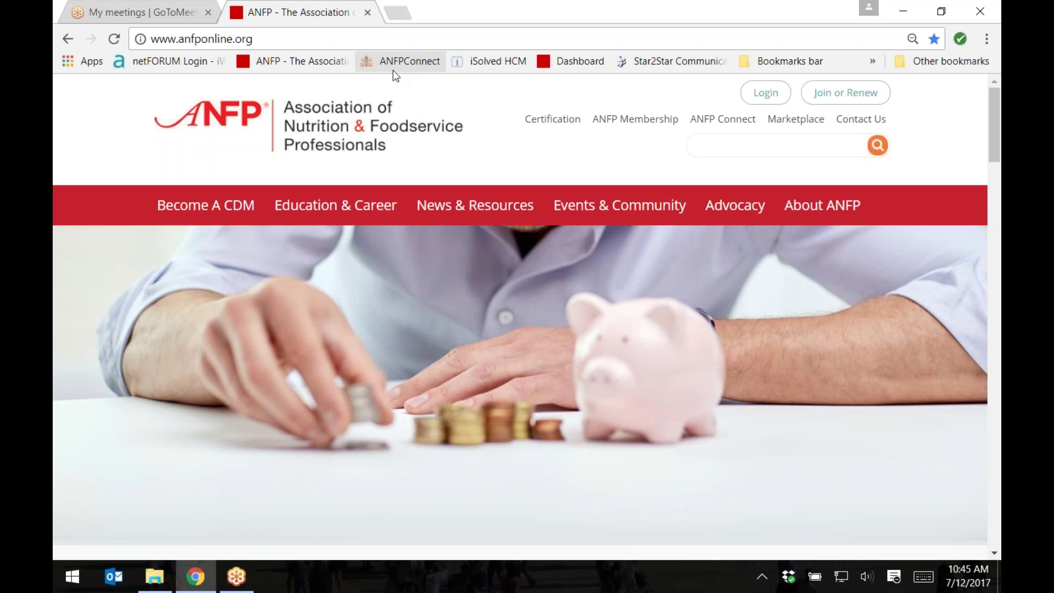
Step: Sign in to the ANFP member account with the saved e-mail address from autofill
click(767, 93)
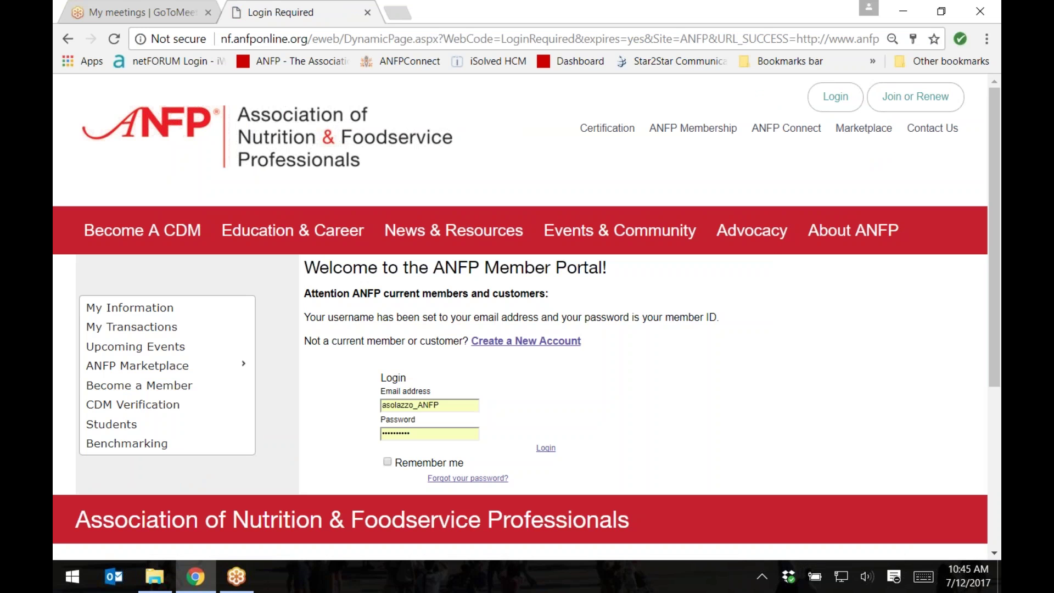
double_click(428, 405)
text(as)
click(446, 442)
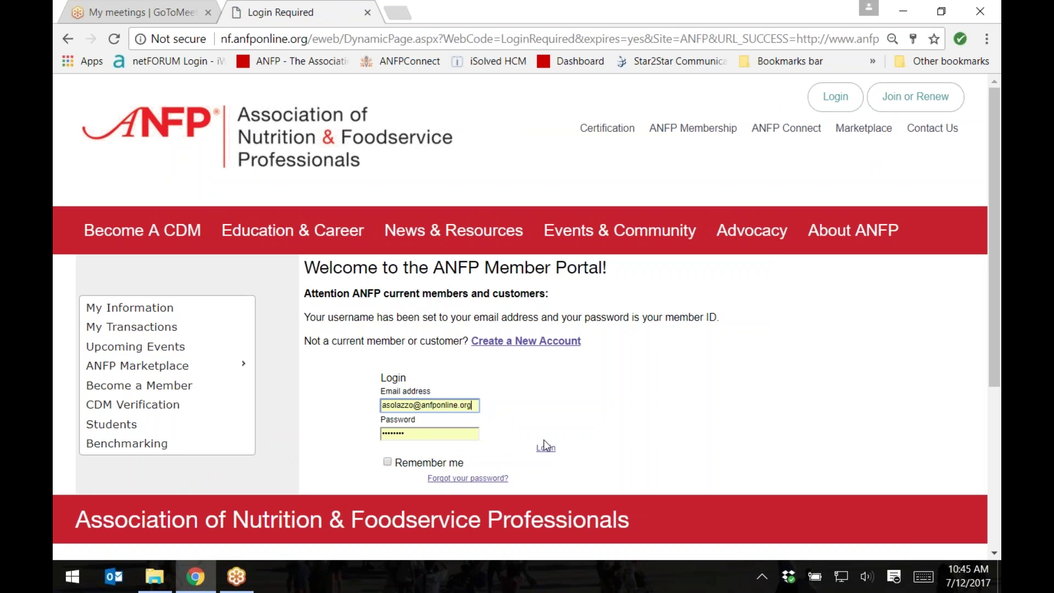
click(545, 448)
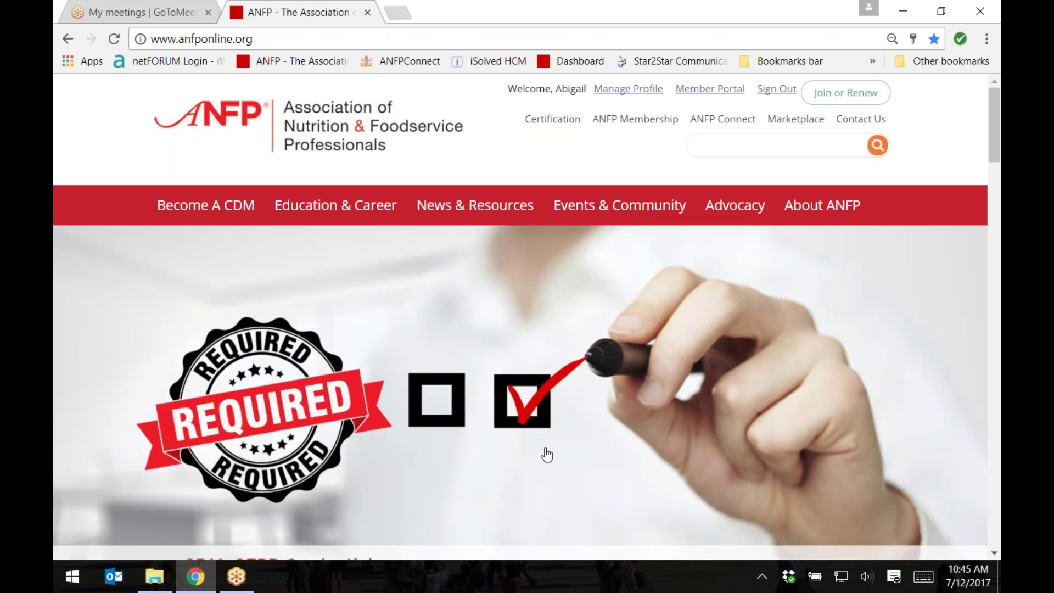
Step: Go through Member Portal and Chapter Portal to the Alaska chapter's Chapter Management page
click(719, 97)
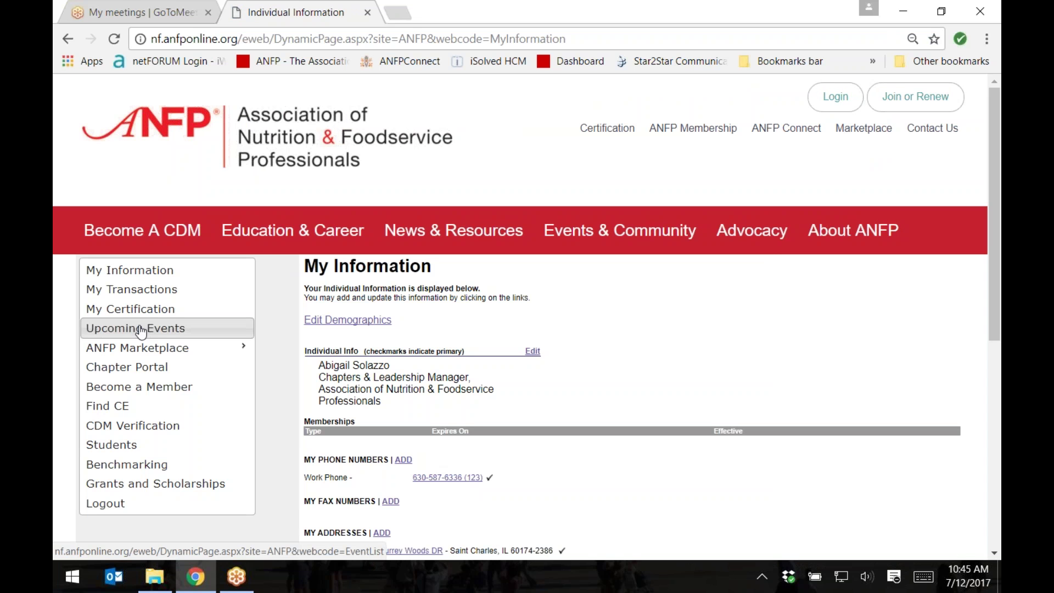
click(142, 370)
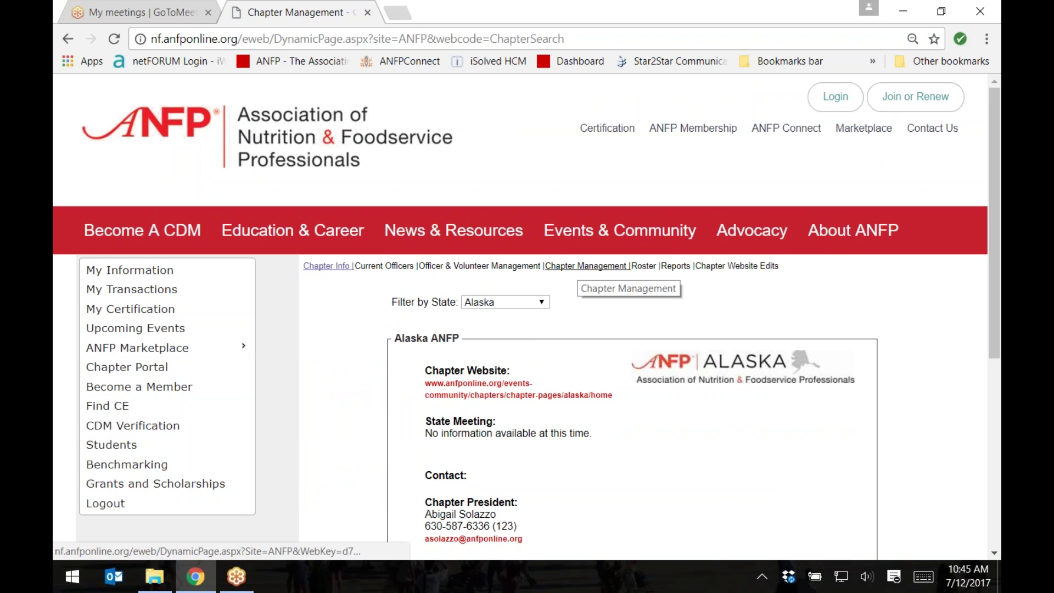
click(583, 267)
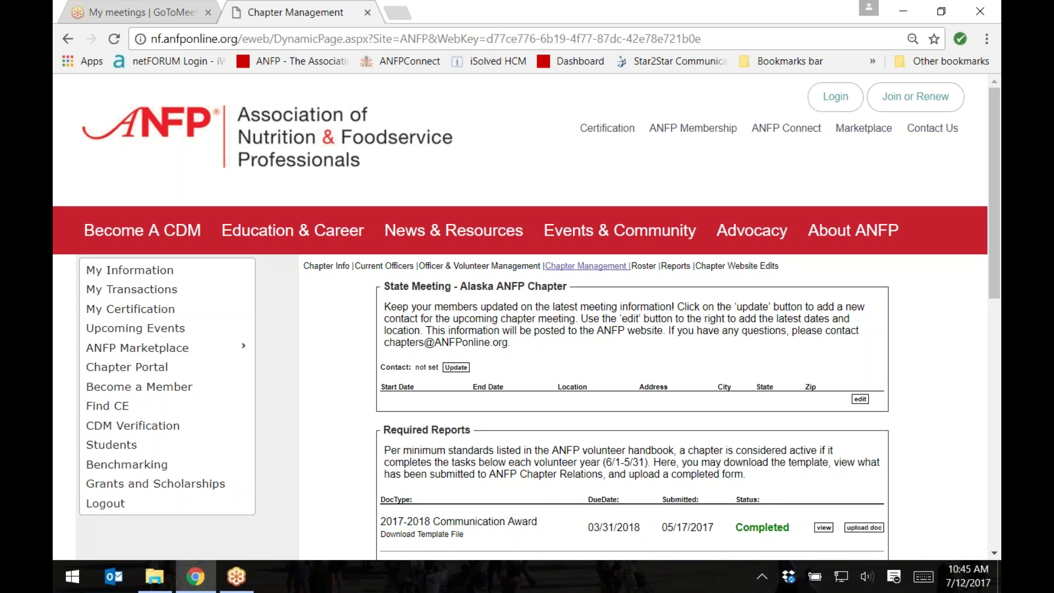
Step: Enter state meeting dates 10/19/2017 to 10/20/2017 and location Venue Name
click(860, 401)
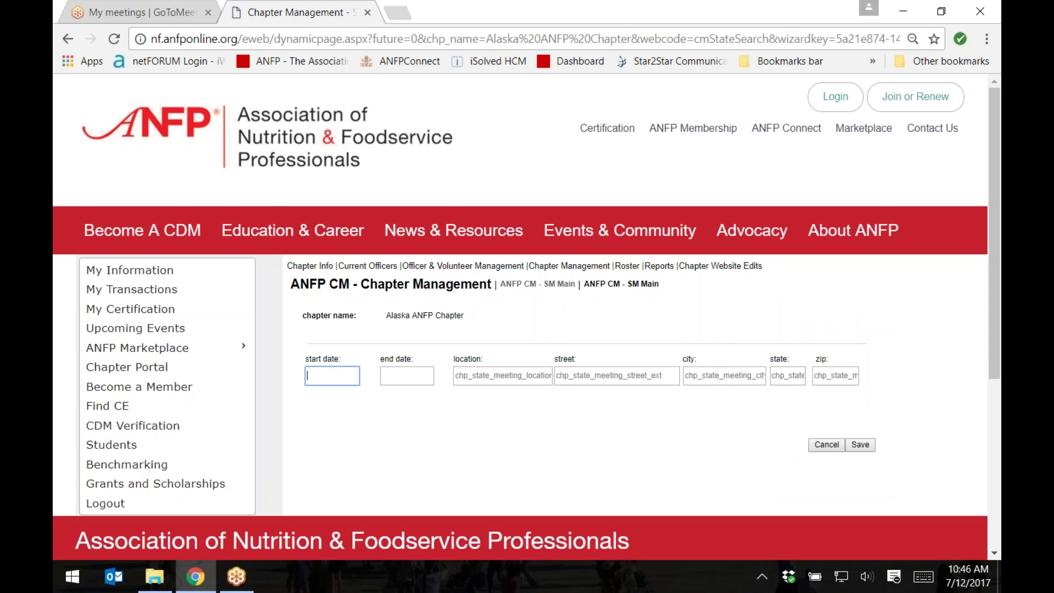
text(10/19/2017)
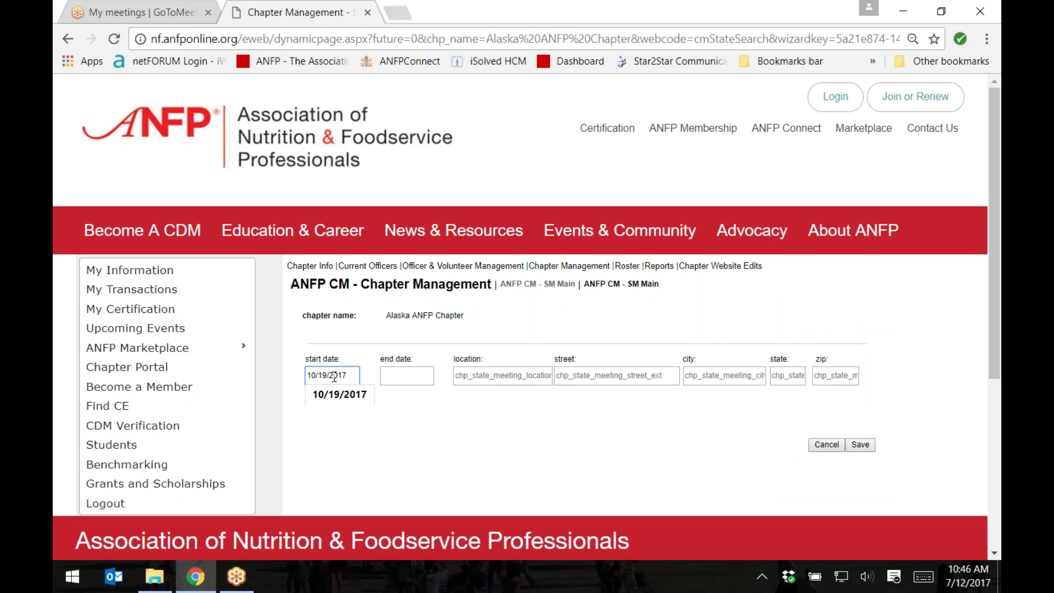
click(417, 377)
text(10/20/201)
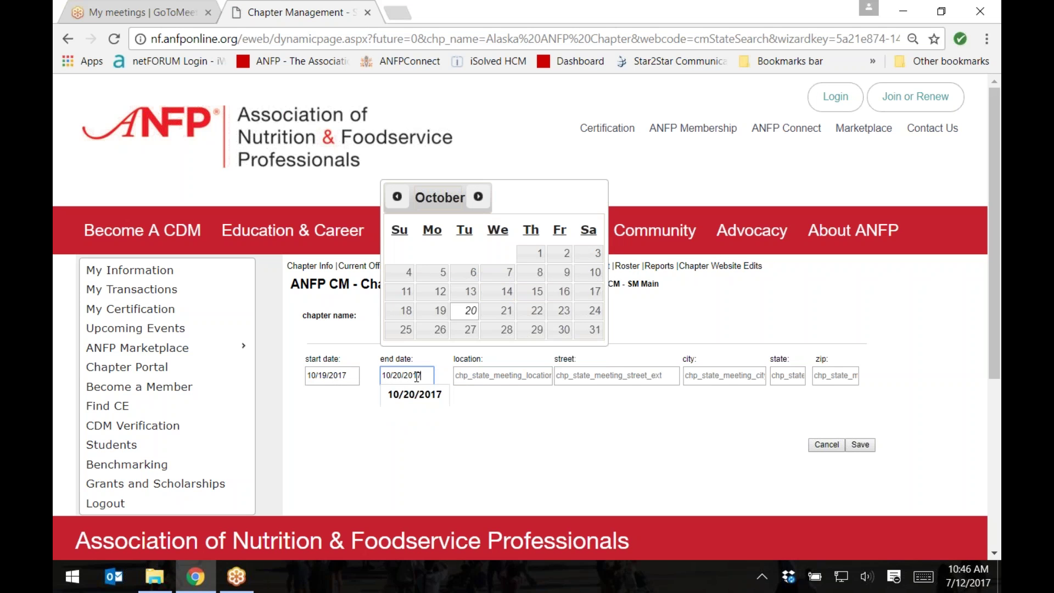
text(7)
click(537, 378)
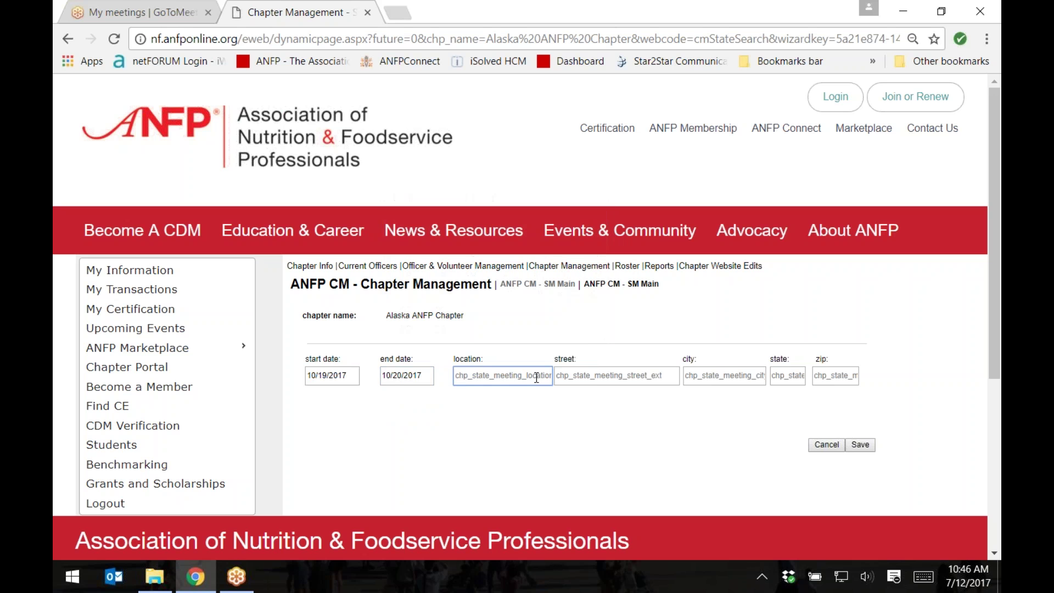
text(Ven)
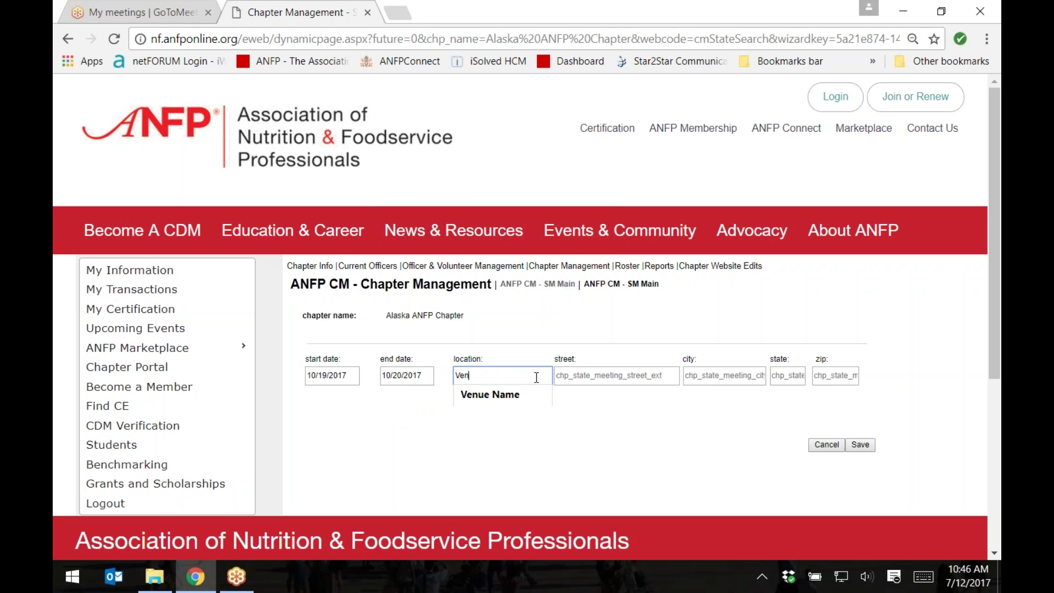
key(Down)
key(Return)
Step: Fill in the address 123 Main St, Anytown, AK 123456 and save the meeting
key(Tab)
text(123)
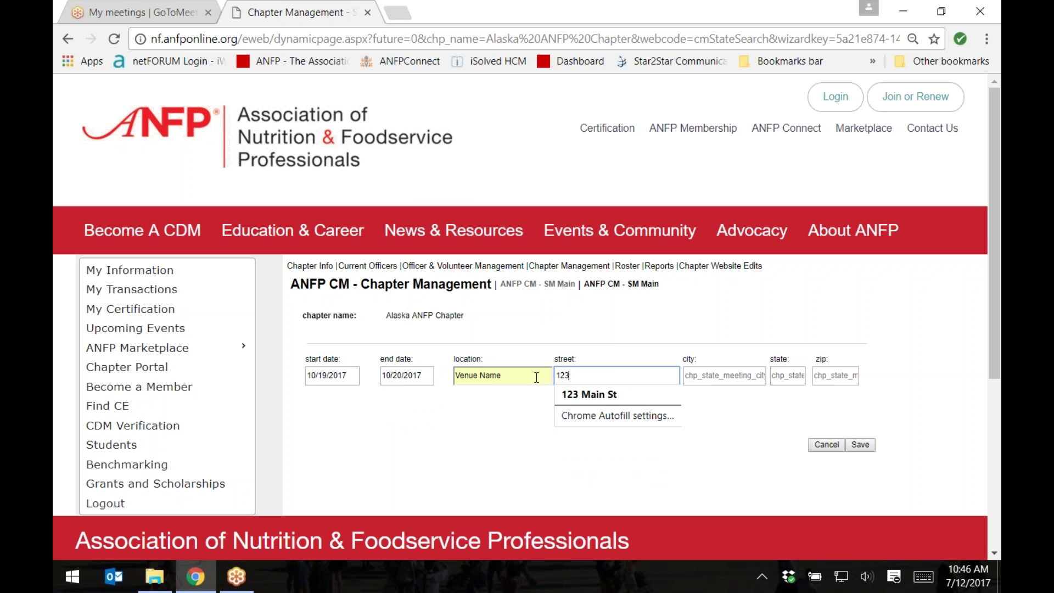
key(Down)
key(Return)
key(Tab)
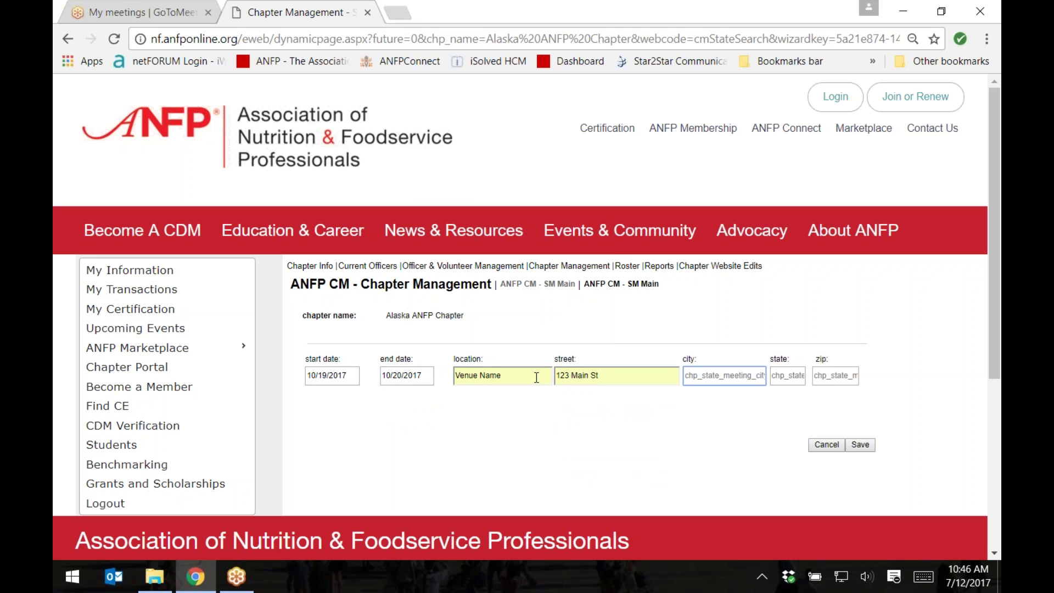
text(Any)
key(Down)
key(Return)
key(Tab)
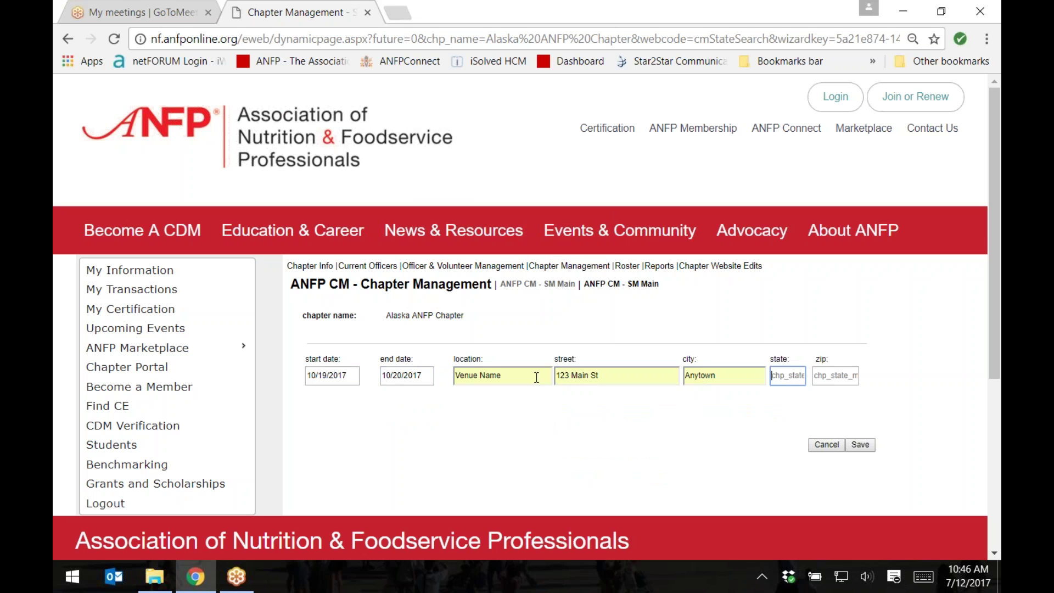
text(AK)
key(Tab)
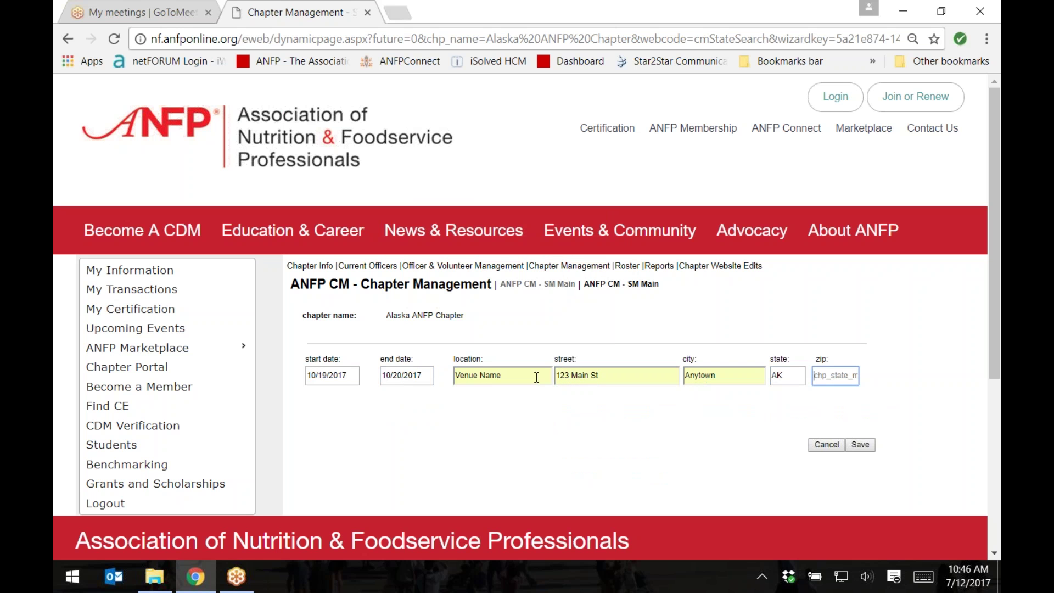
text(123456)
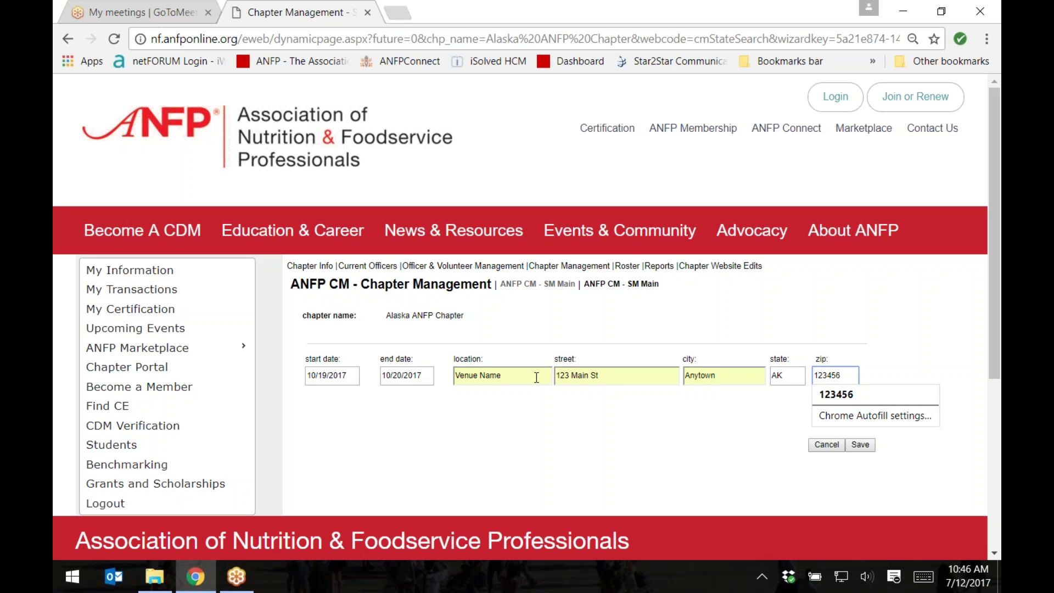
click(860, 445)
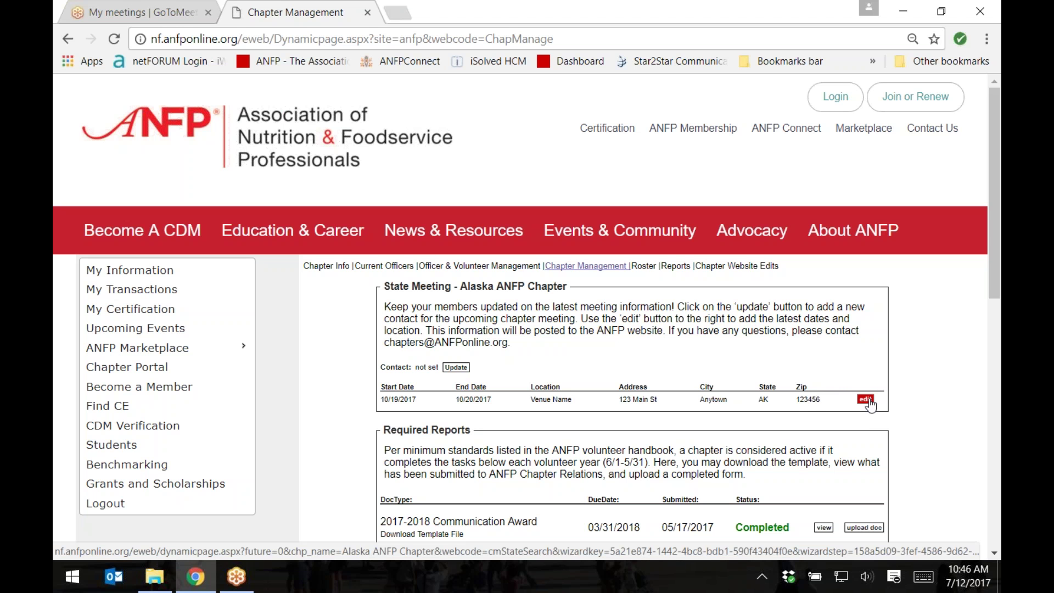
Step: Search members by first name and save the found member as State Meeting Contact
click(462, 369)
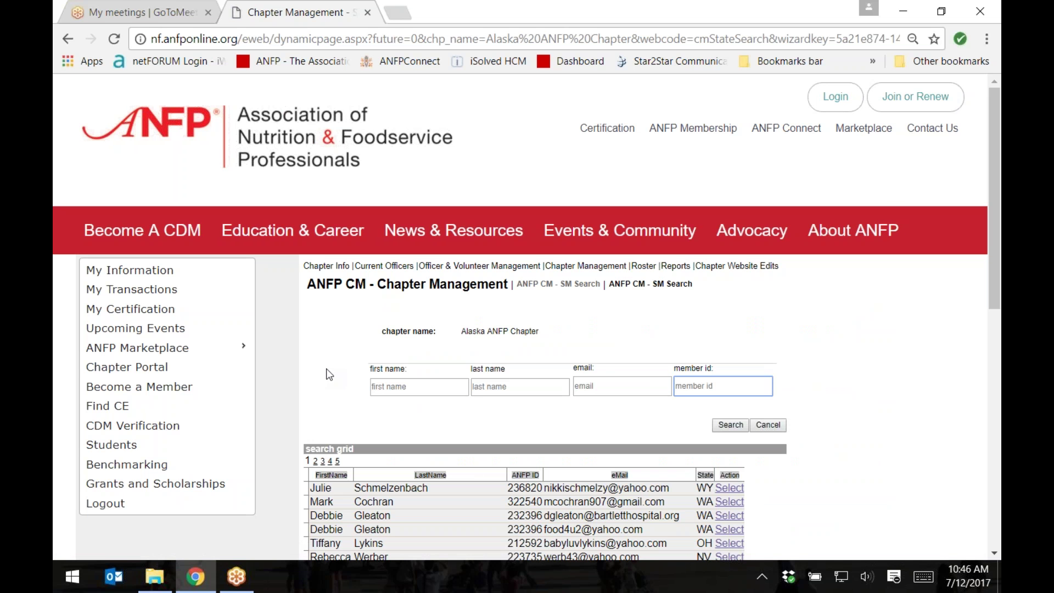
click(425, 386)
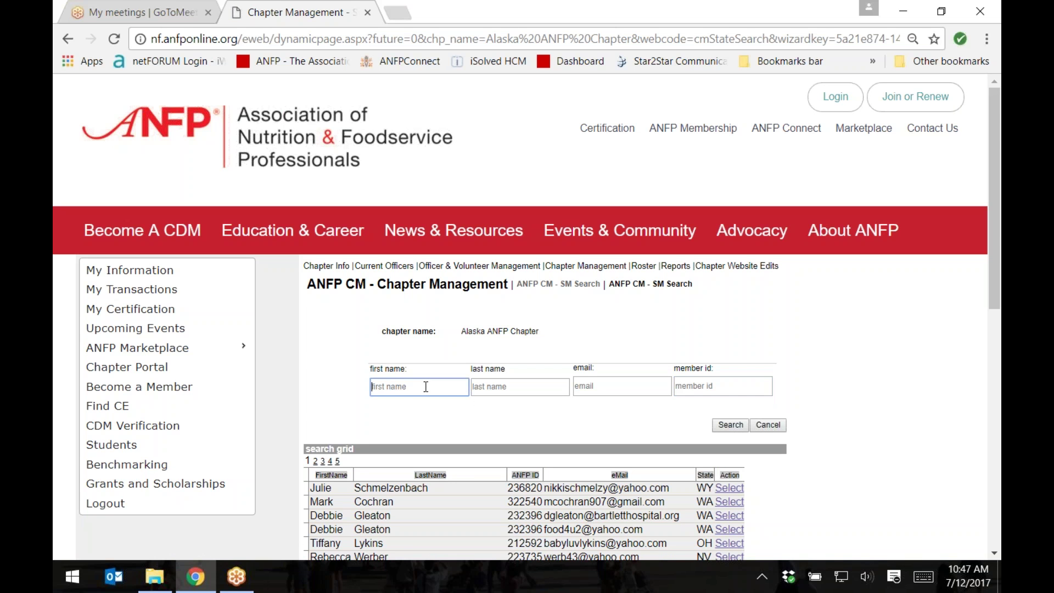
text(aBIGAIL)
key(Down)
key(Return)
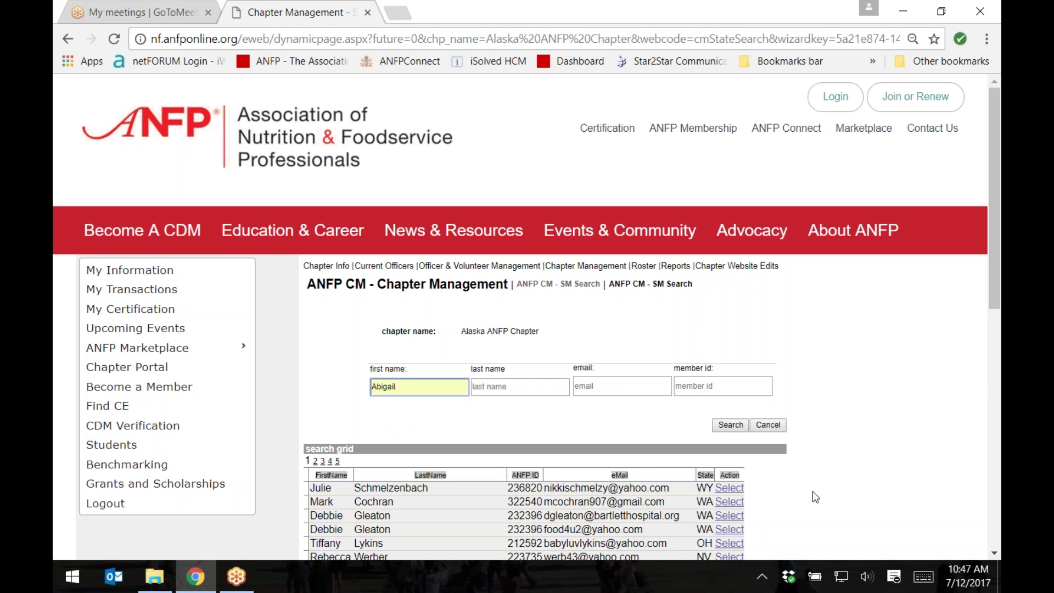
click(732, 431)
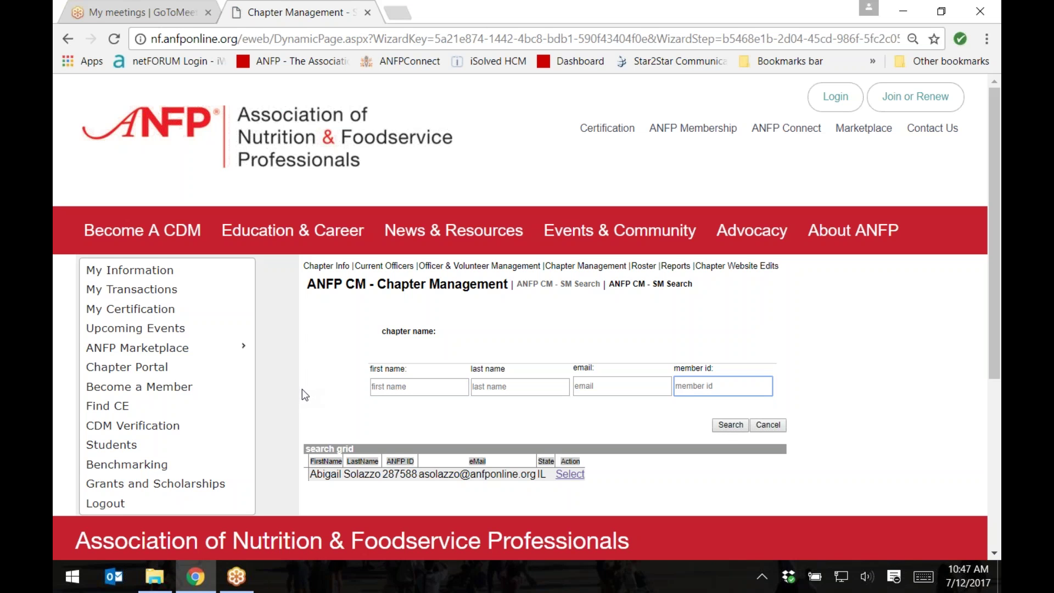
scroll(291, 395, down, 1)
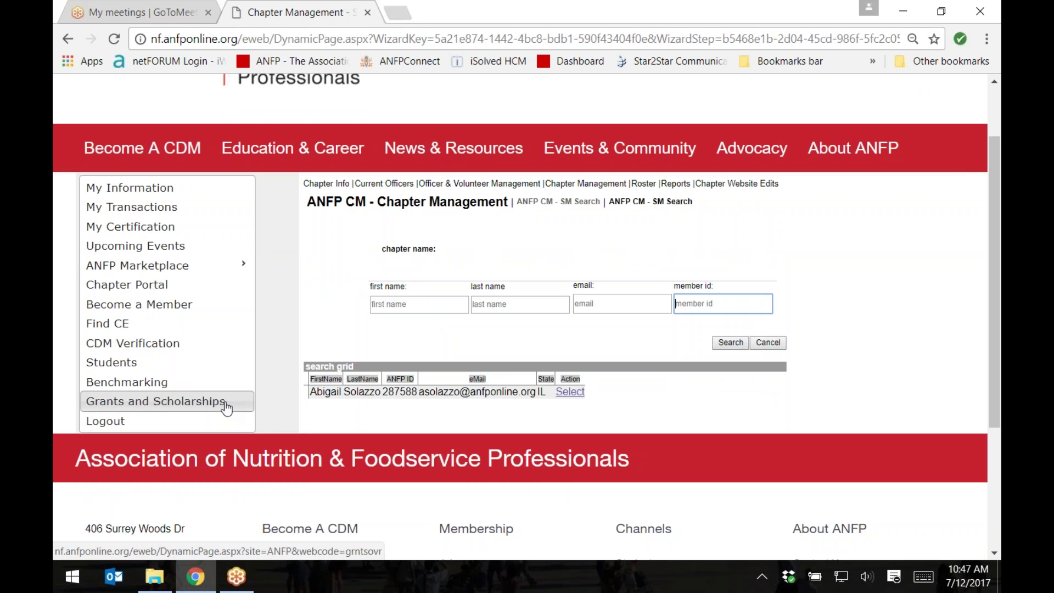
click(566, 393)
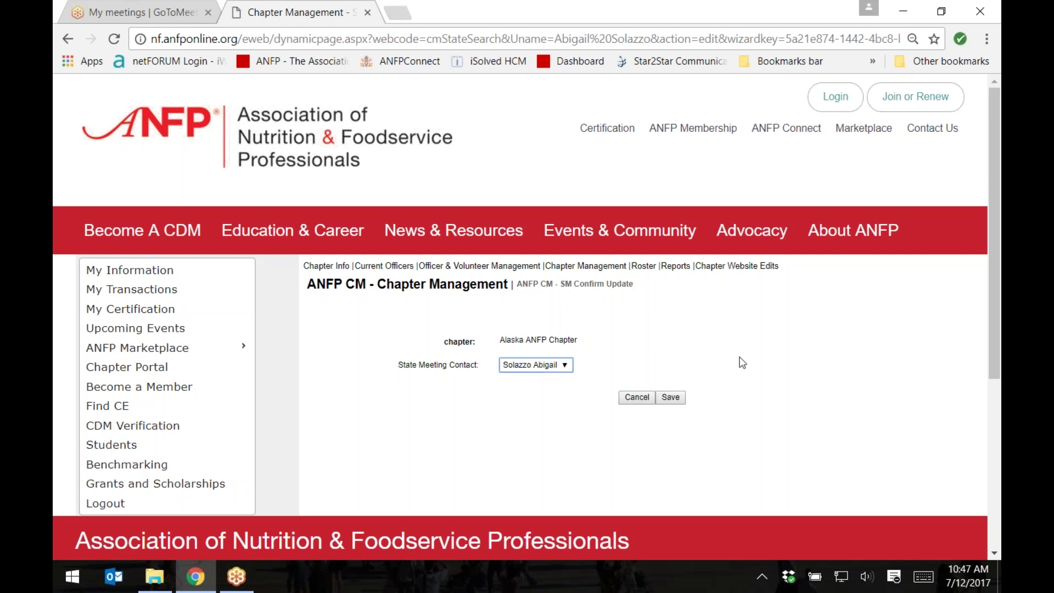
click(675, 400)
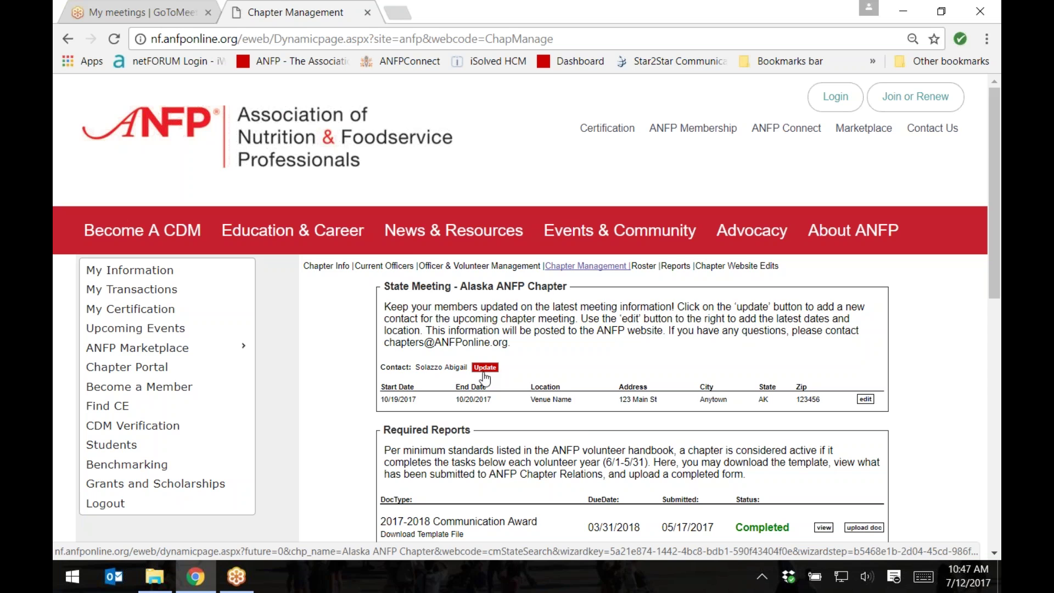
Step: Download the 2017-2018 Government Affairs Award template file from Required Reports
scroll(319, 435, down, 4)
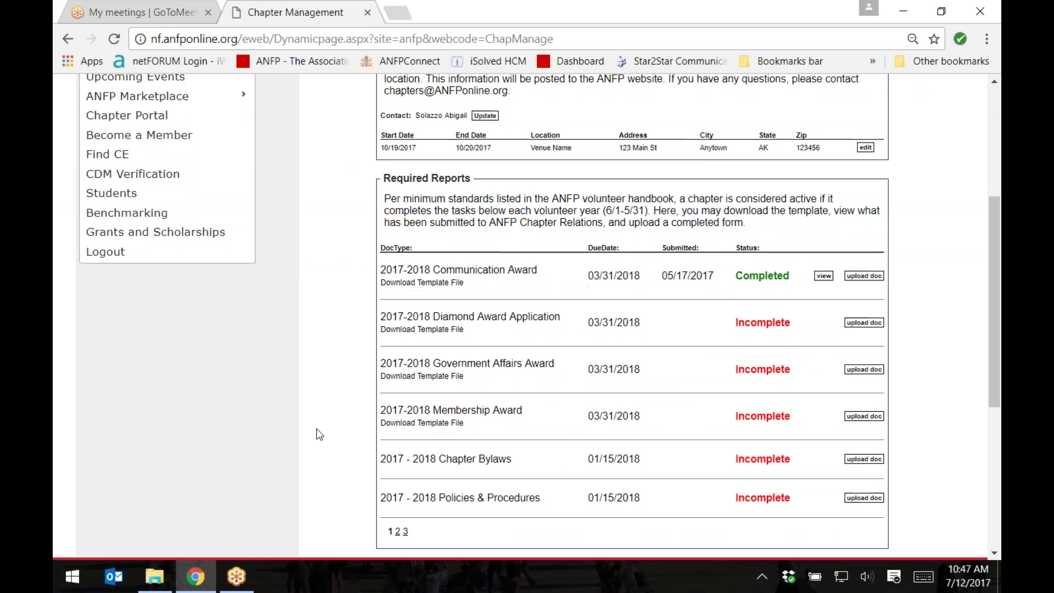
scroll(319, 435, down, 1)
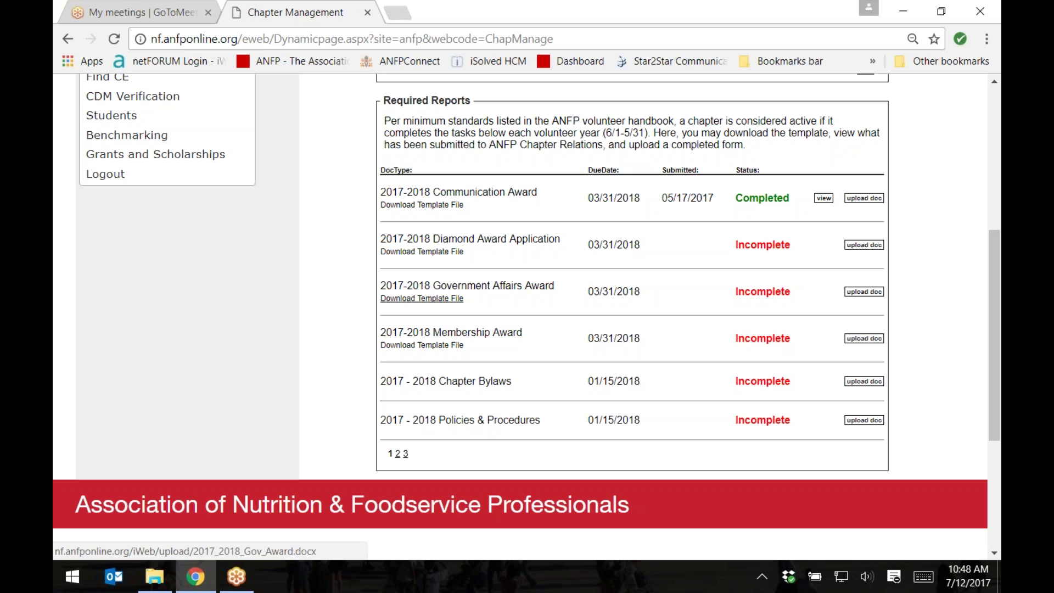
click(423, 298)
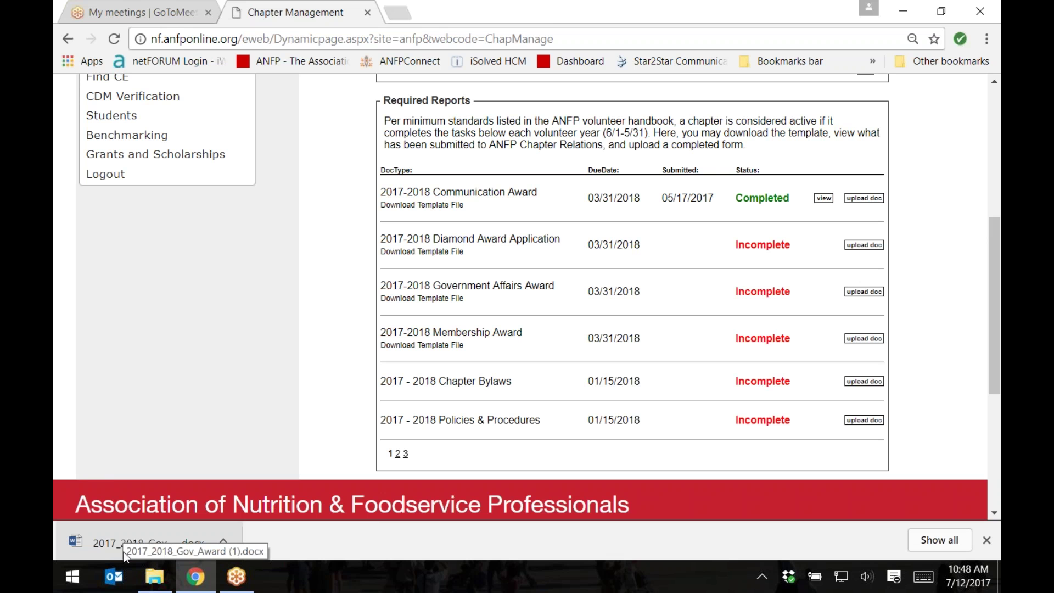
Step: Save the downloaded Government Affairs Award template to the Desktop and close Word
click(115, 544)
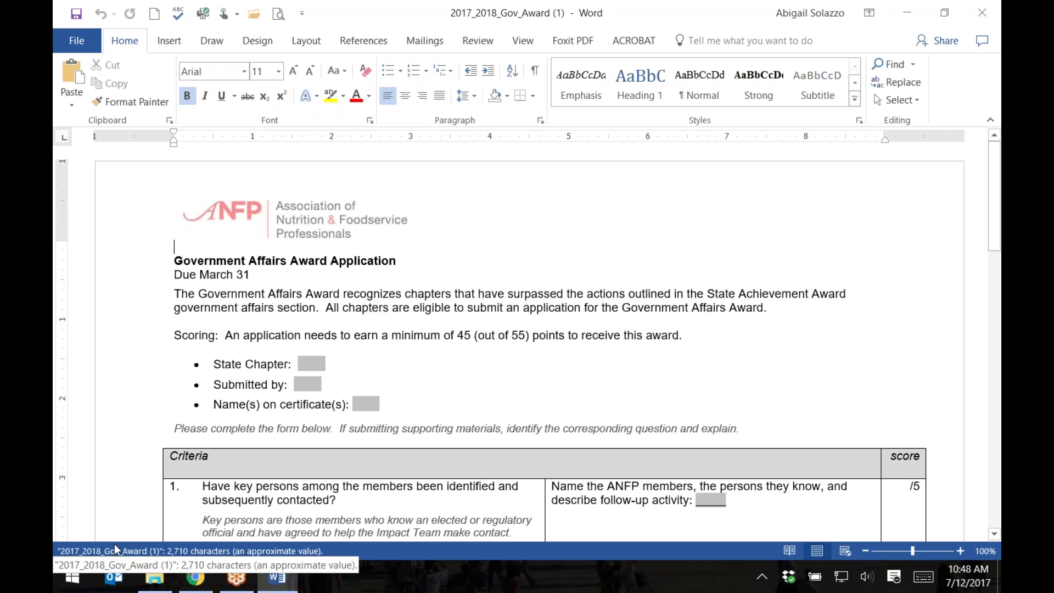
click(82, 43)
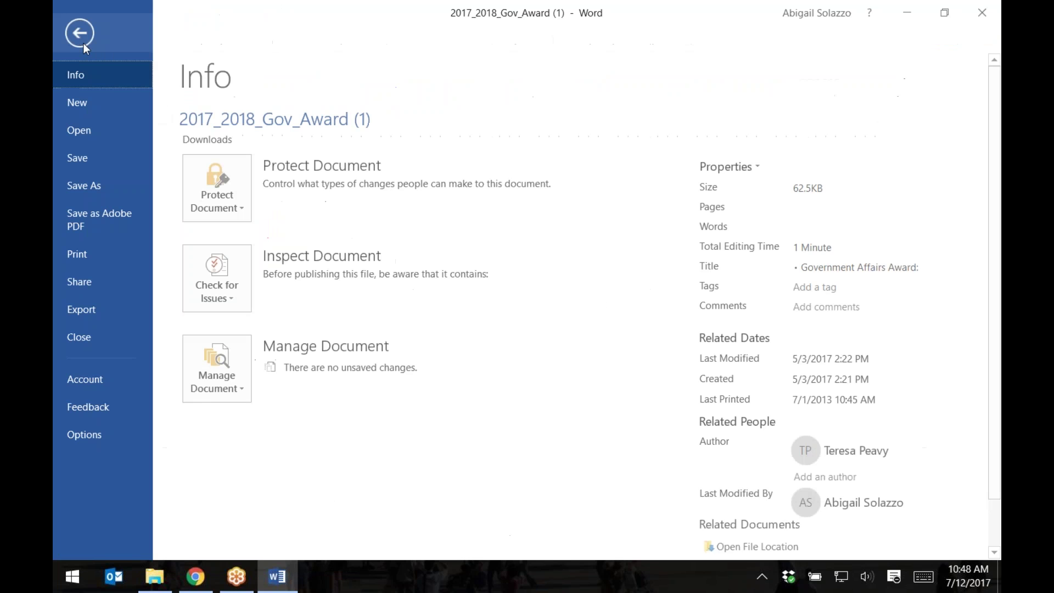
click(91, 181)
click(216, 300)
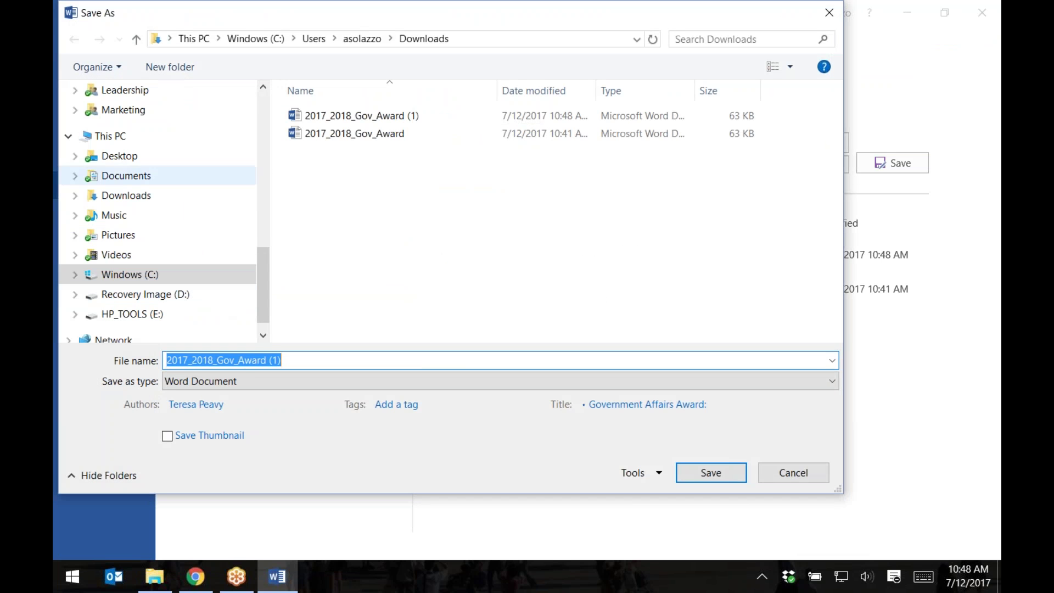
click(138, 158)
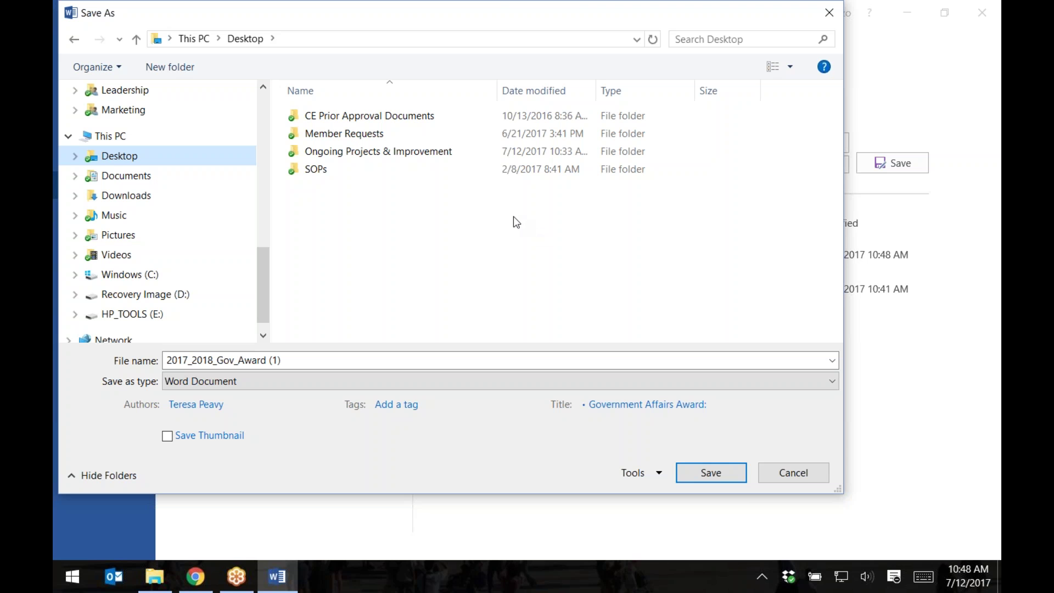
click(703, 470)
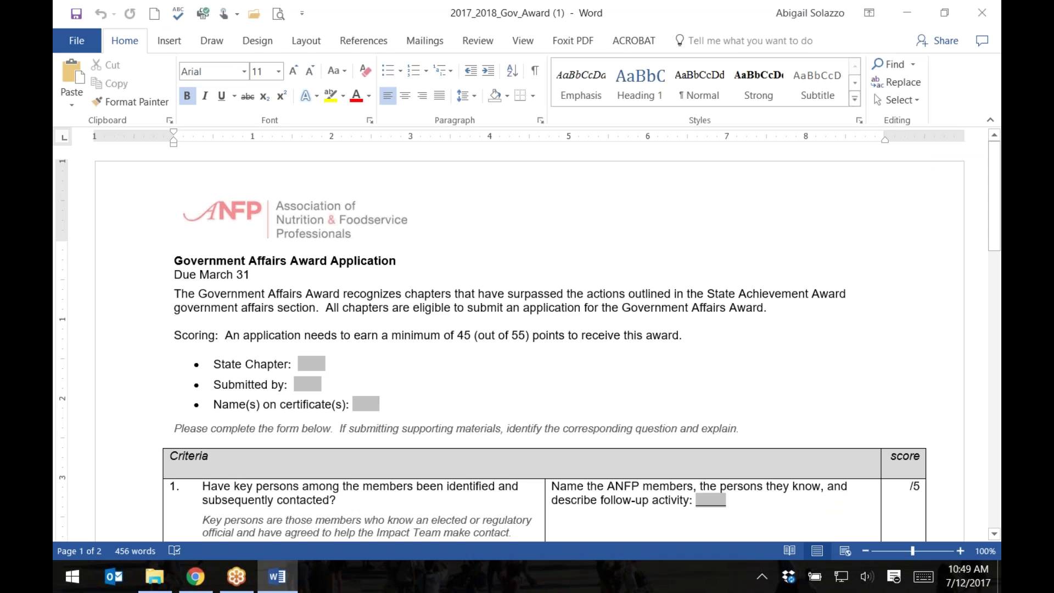
click(982, 12)
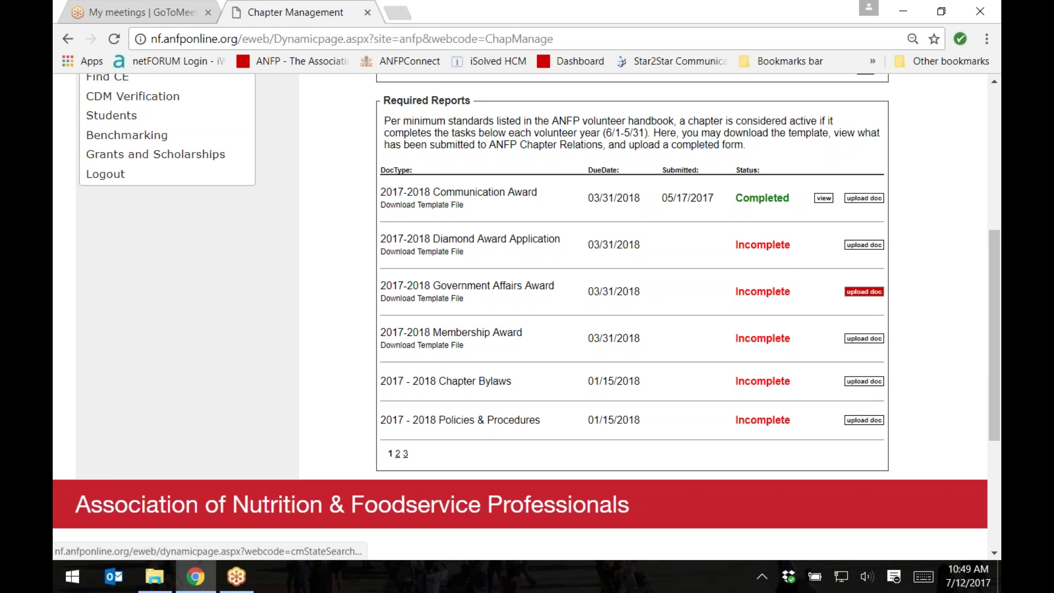
Step: Attach 2017_2018_Gov_Award (1).docx from the Desktop to the Government Affairs Award upload form
click(864, 292)
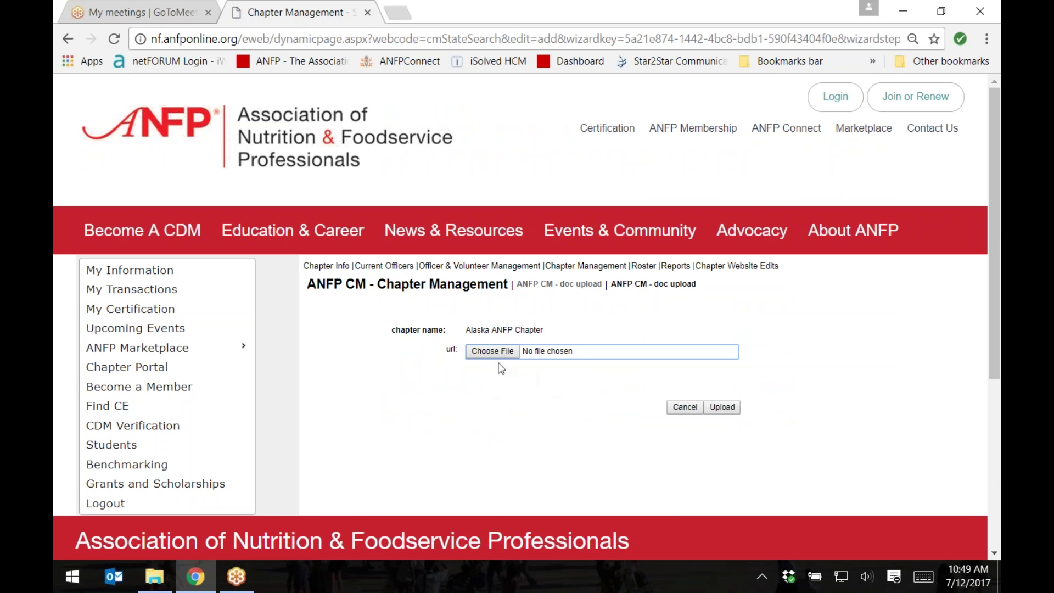
click(492, 354)
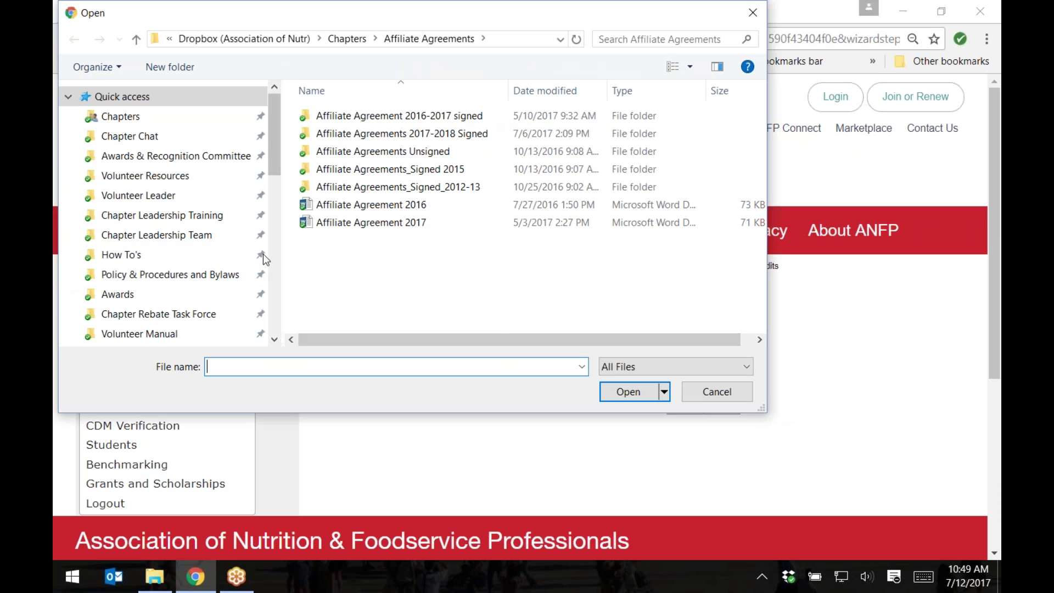
scroll(262, 253, down, 3)
scroll(260, 260, down, 2)
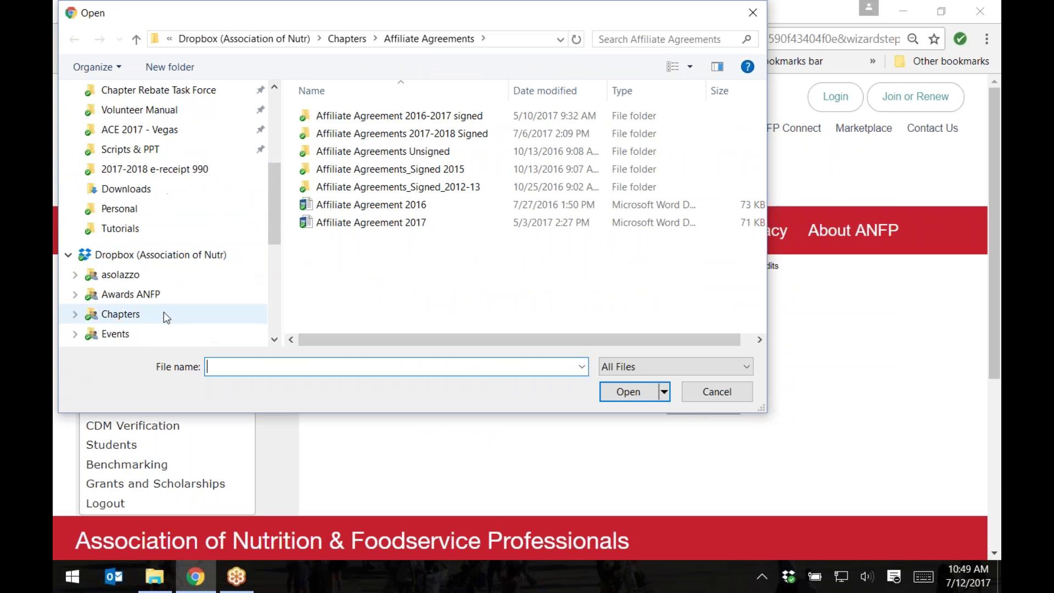
scroll(141, 263, down, 4)
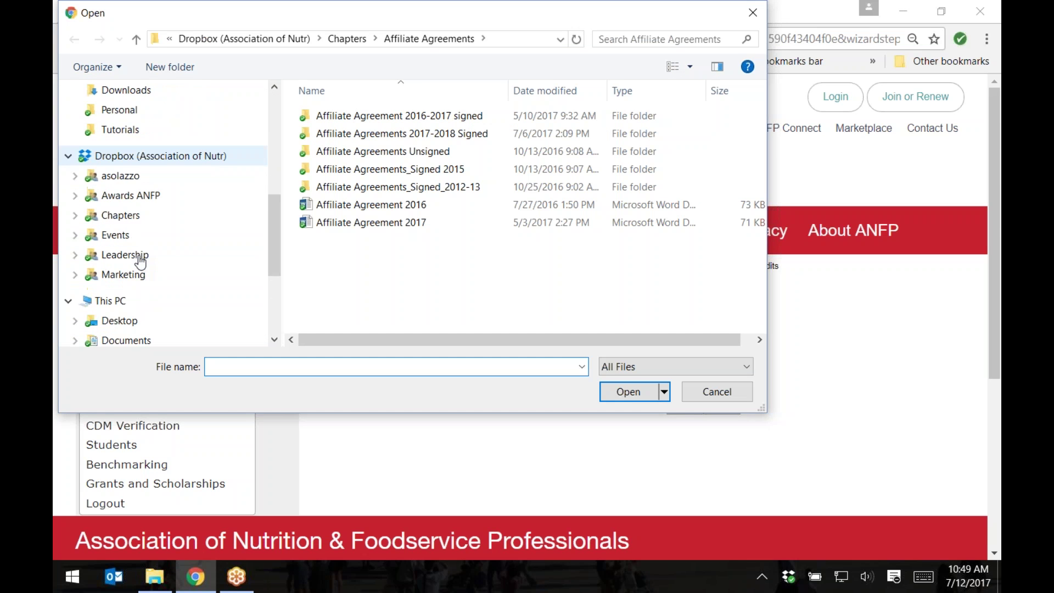
click(145, 302)
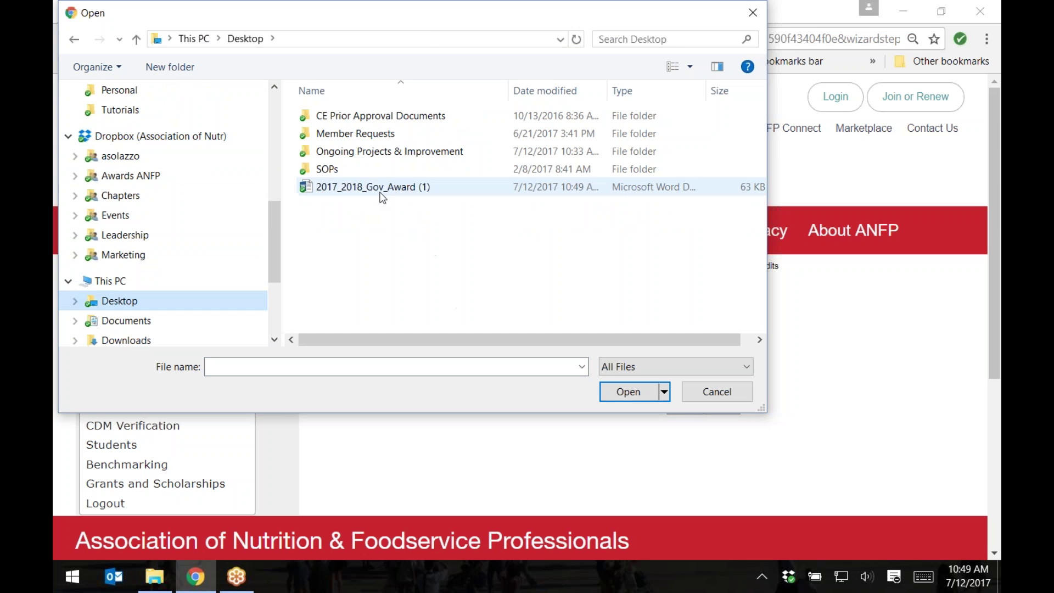
click(382, 189)
click(625, 391)
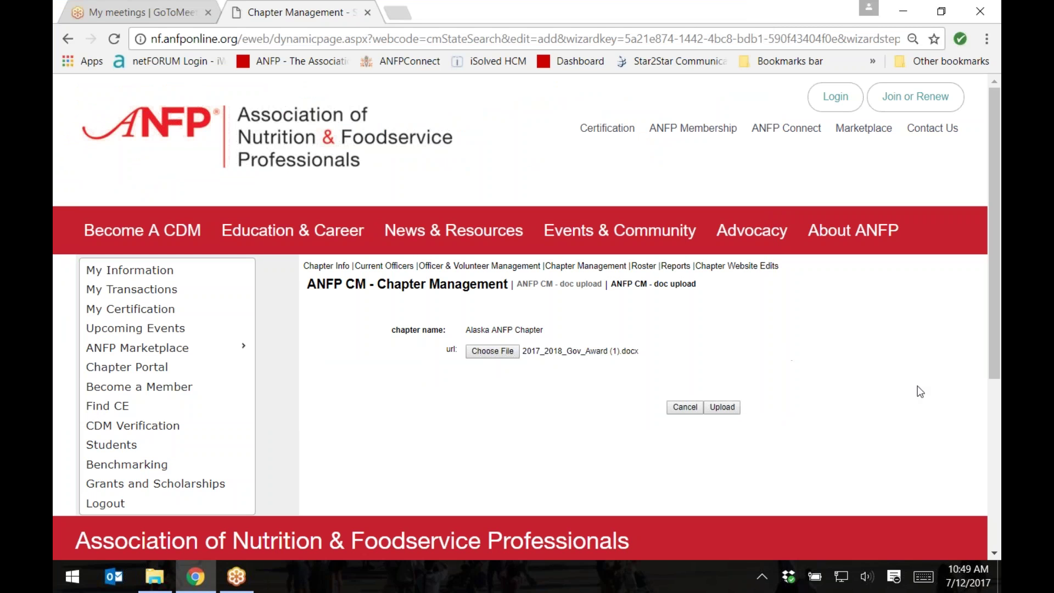
Step: Upload the report and confirm it shows Completed, submitted 07/12/2017
click(722, 406)
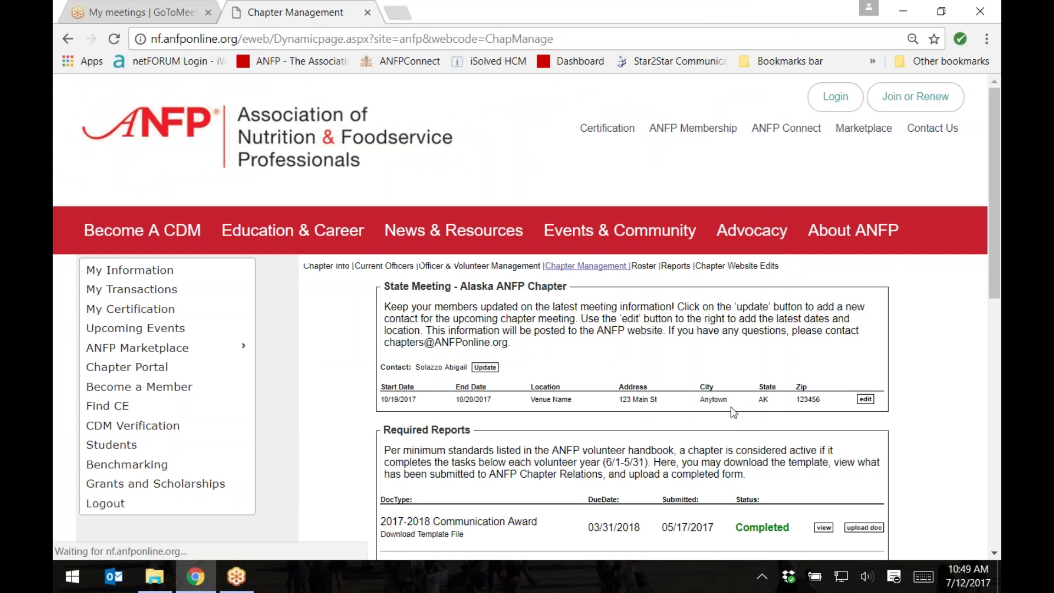
scroll(714, 403, down, 5)
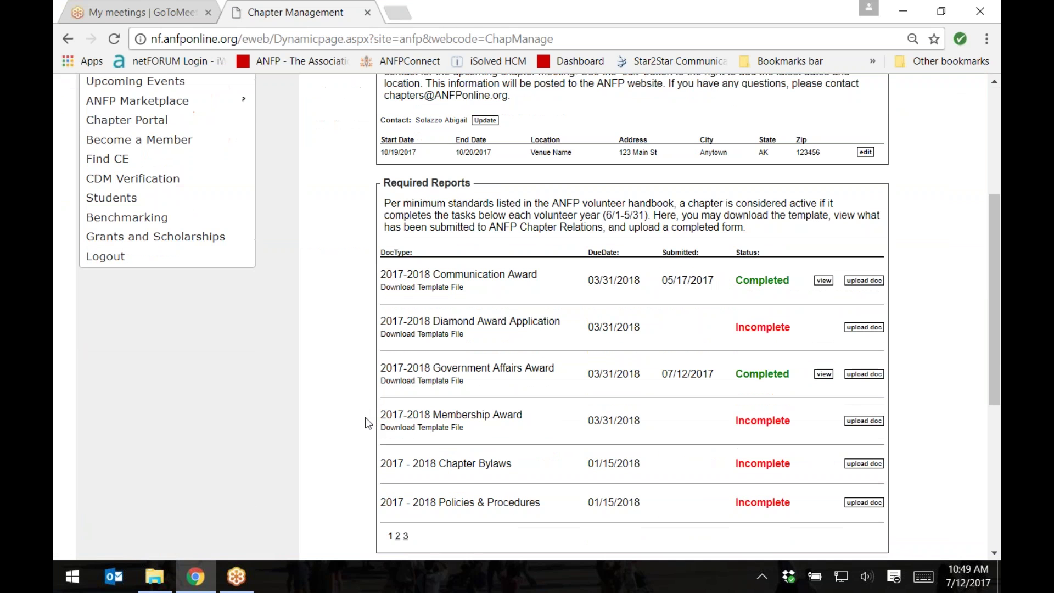